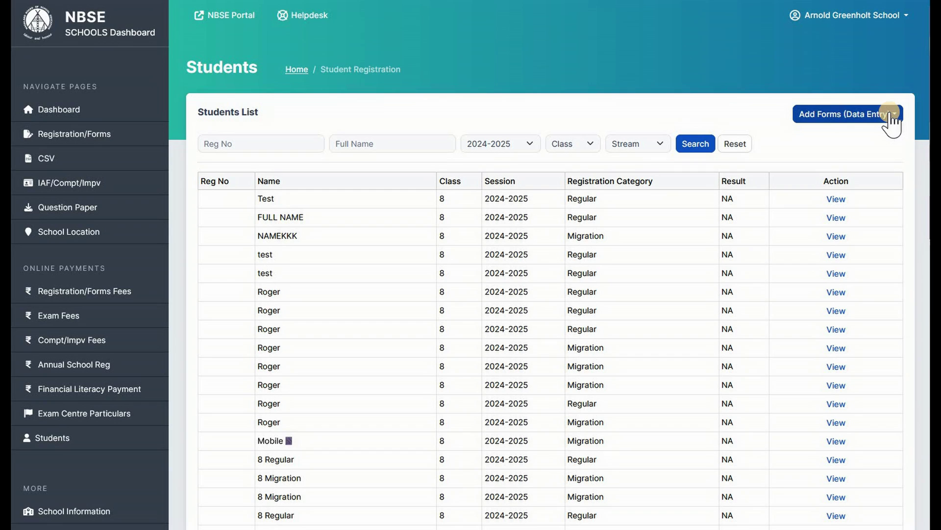
# Start a new Form 8 (Class-8) student entry with registration category Regular
pyautogui.click(870, 116)
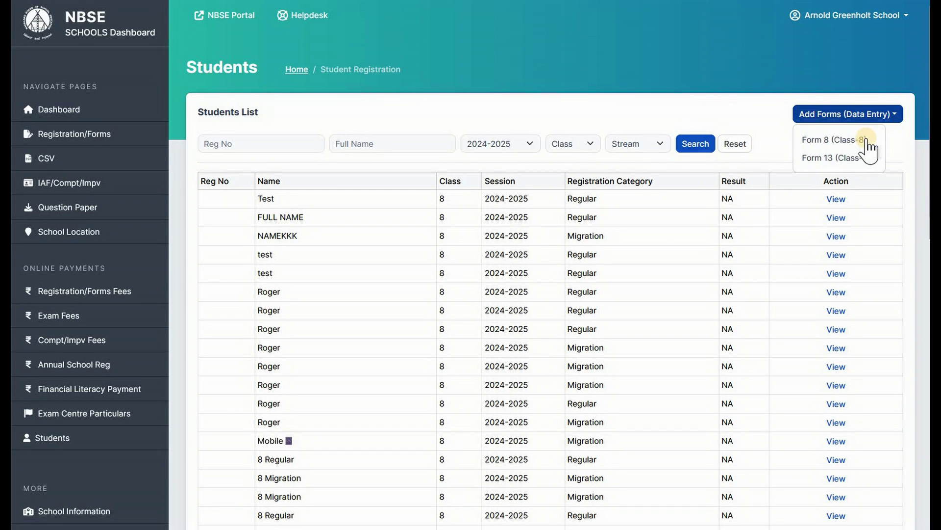
pyautogui.click(866, 141)
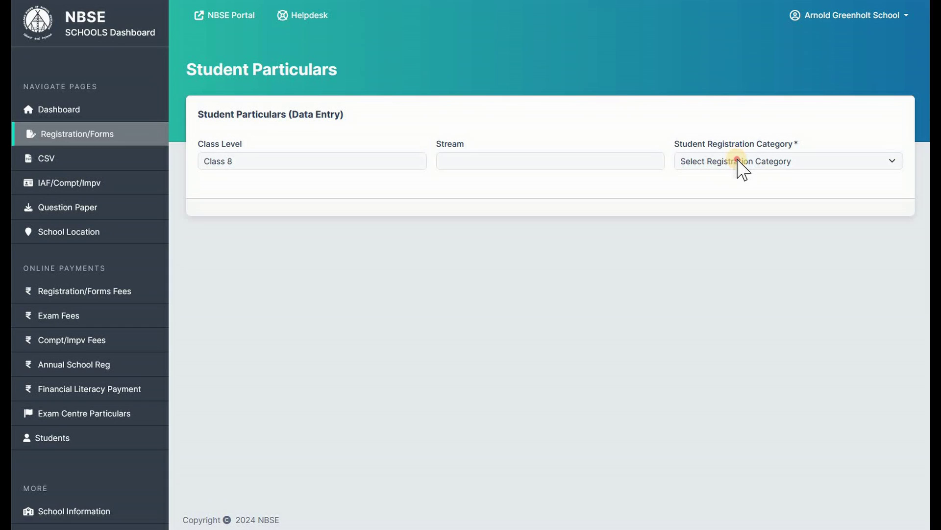
pyautogui.click(721, 162)
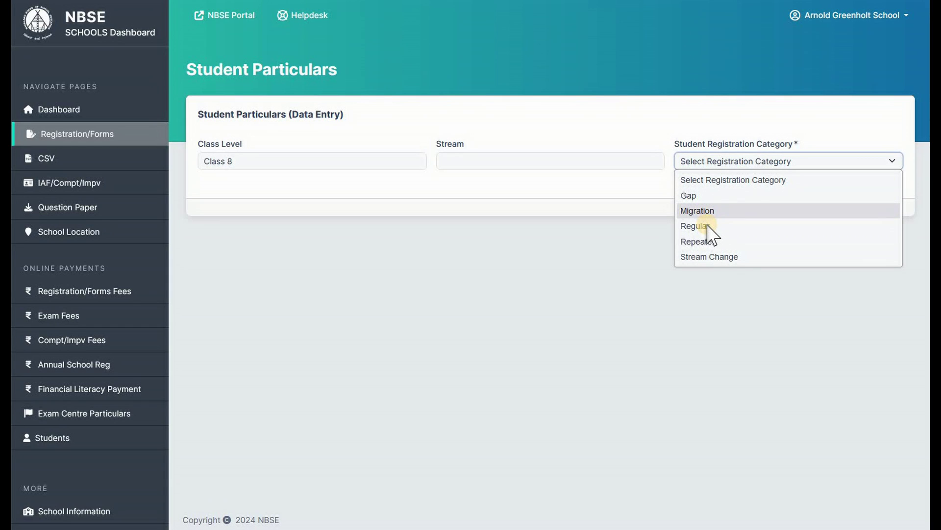
pyautogui.click(707, 226)
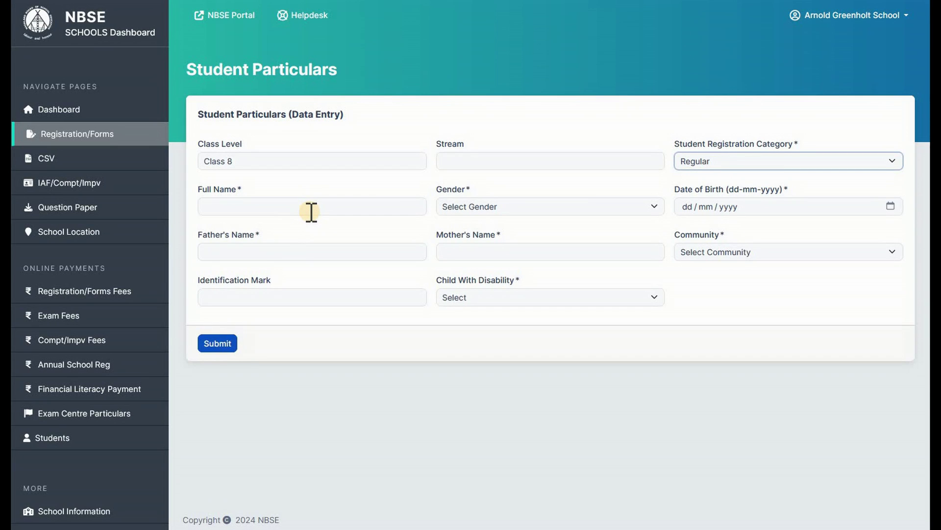
# Enter full name 'STUDENT NAME', gender Female and date of birth 01/02/2002
pyautogui.click(311, 212)
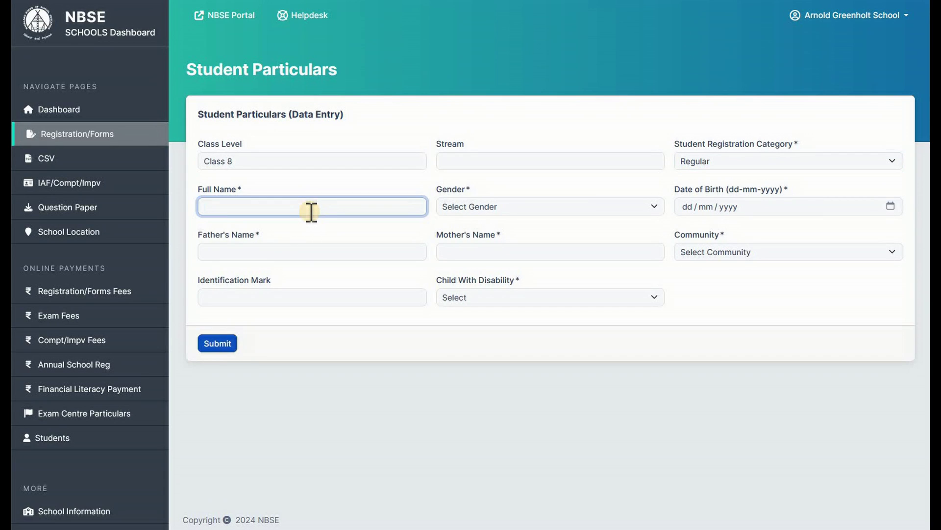
pyautogui.write('STUDENT NAME')
pyautogui.click(493, 207)
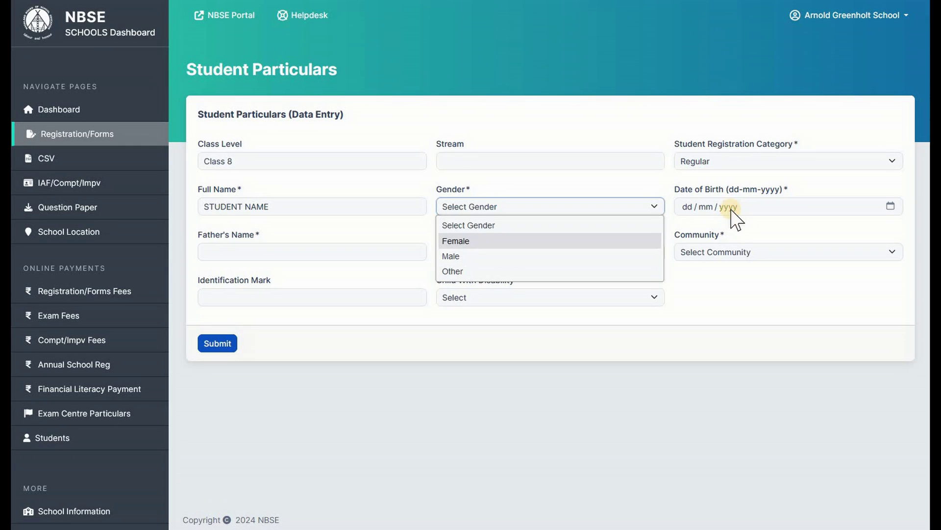
pyautogui.press('Return')
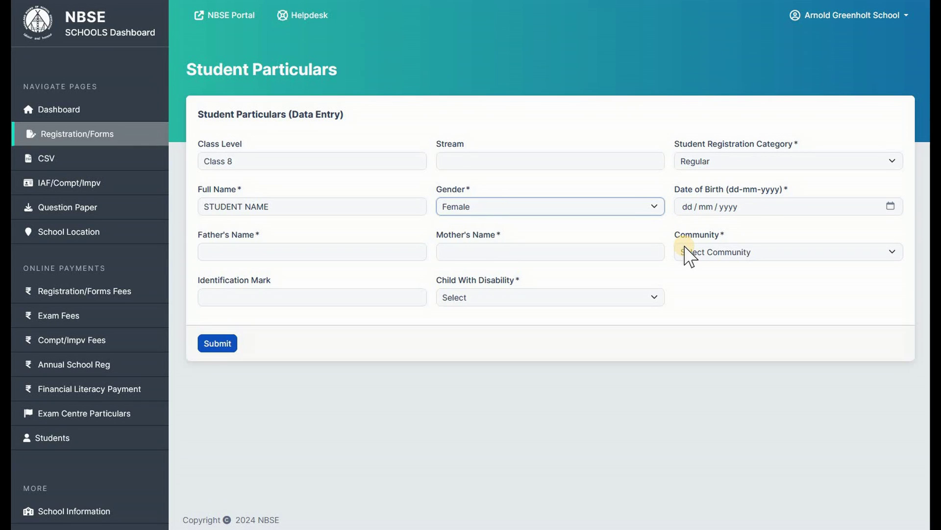
pyautogui.press('Tab')
pyautogui.write('01 / ')
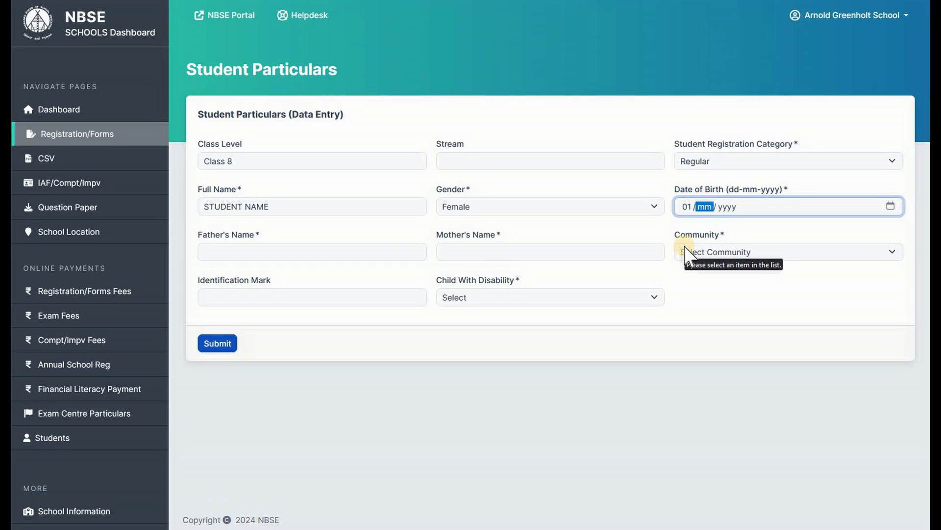
pyautogui.write('02 / 2002')
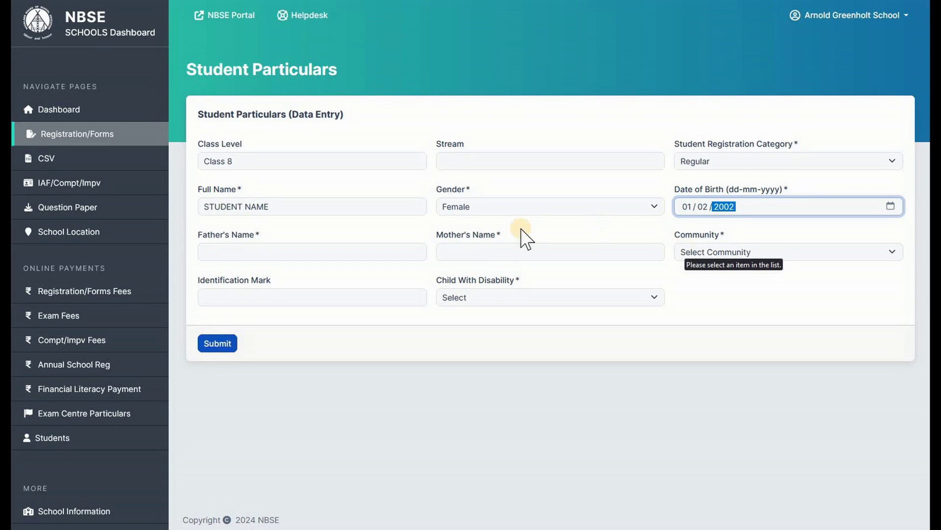
# Fill in father's name 'FATHER NAME' and mother's name 'MOTHER NAME'
pyautogui.click(255, 250)
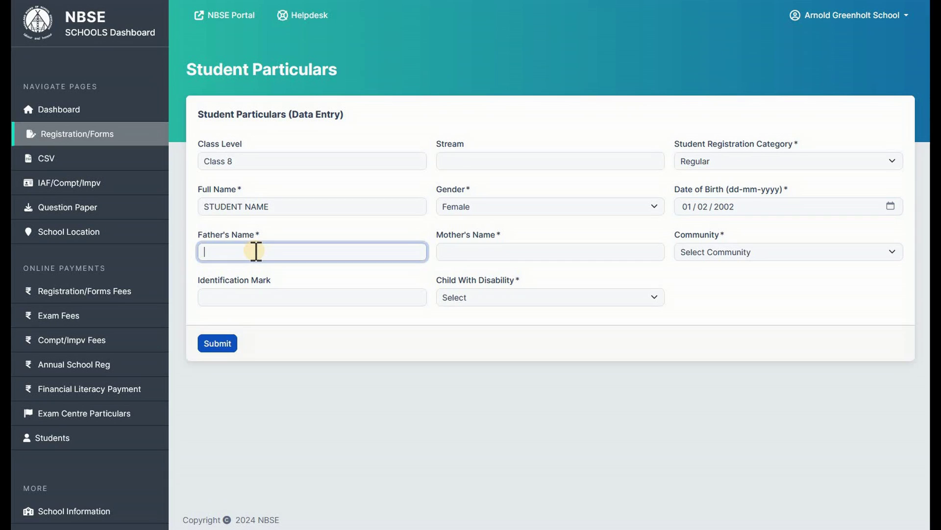
pyautogui.write('FATHER NAME')
pyautogui.press('Tab')
pyautogui.write('M')
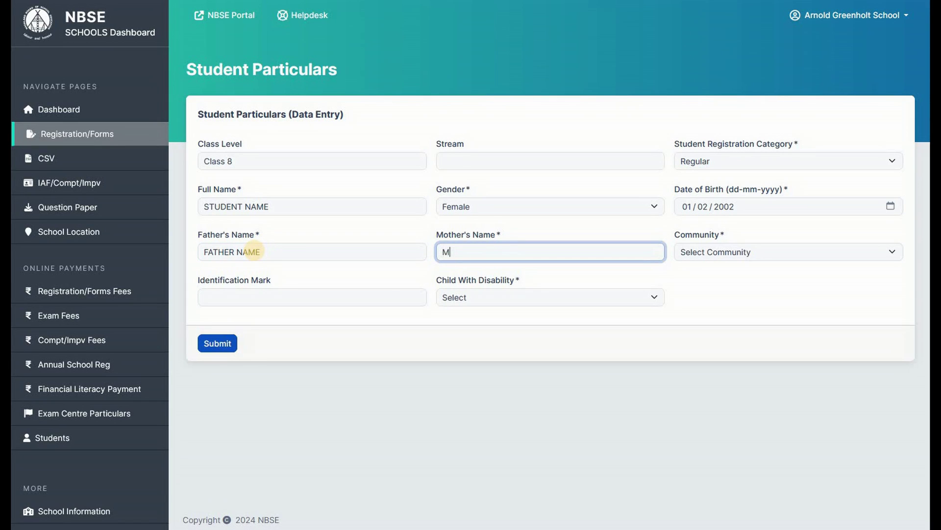
pyautogui.write('OTHER NAME')
# Set community to Schedule Tribe, identification mark 'I D MARK', and child with disability No
pyautogui.click(763, 251)
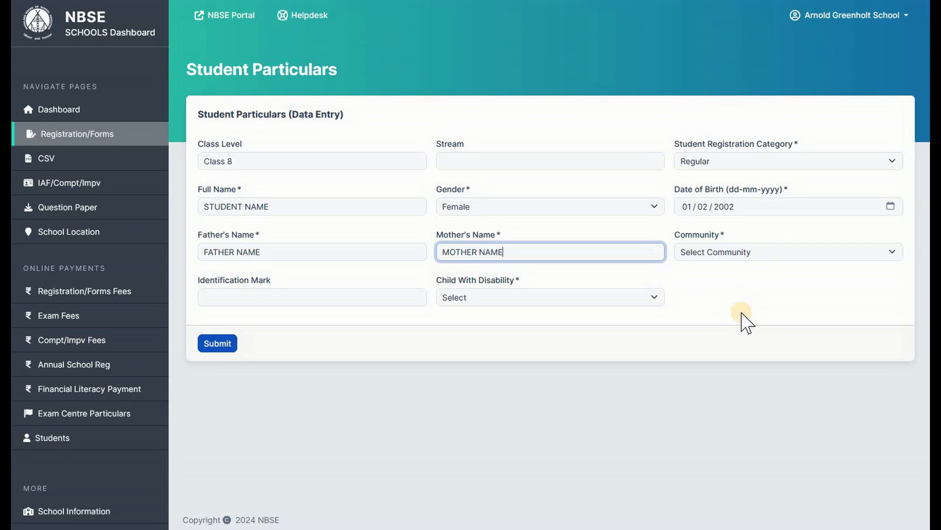
pyautogui.click(738, 334)
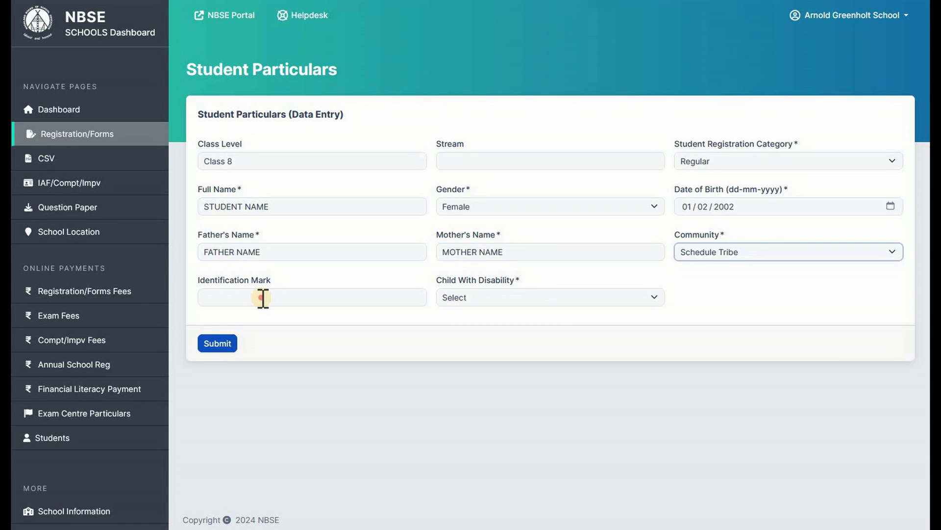
pyautogui.click(261, 298)
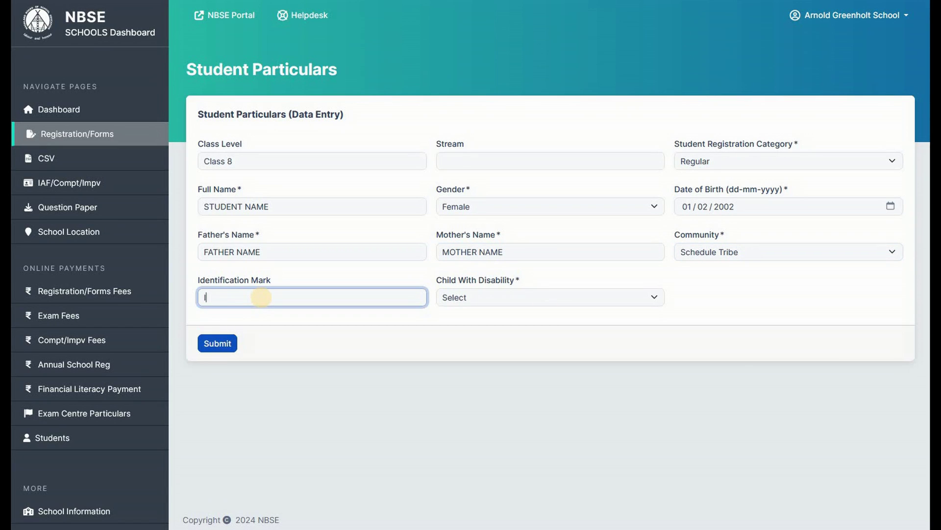
pyautogui.write('I D MARK')
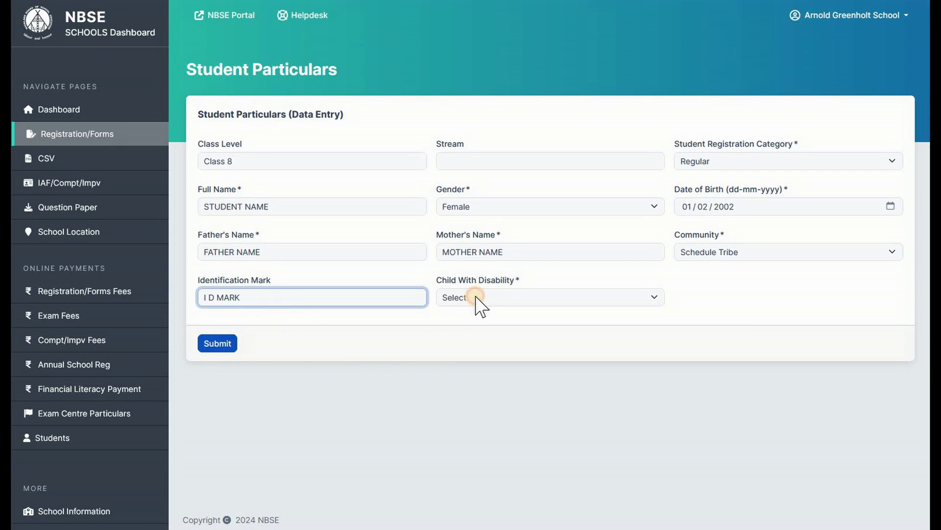
pyautogui.press('Tab')
pyautogui.hotkey('alt', 'Down')
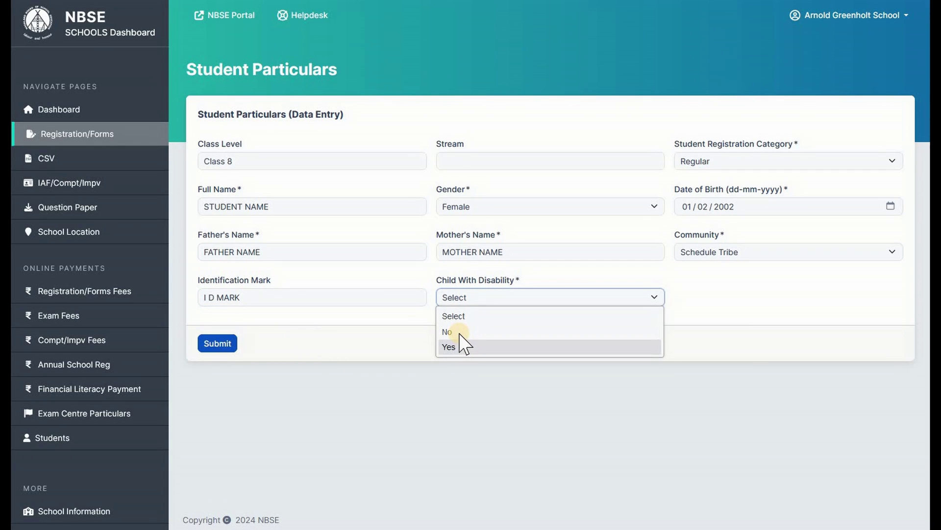
pyautogui.click(458, 332)
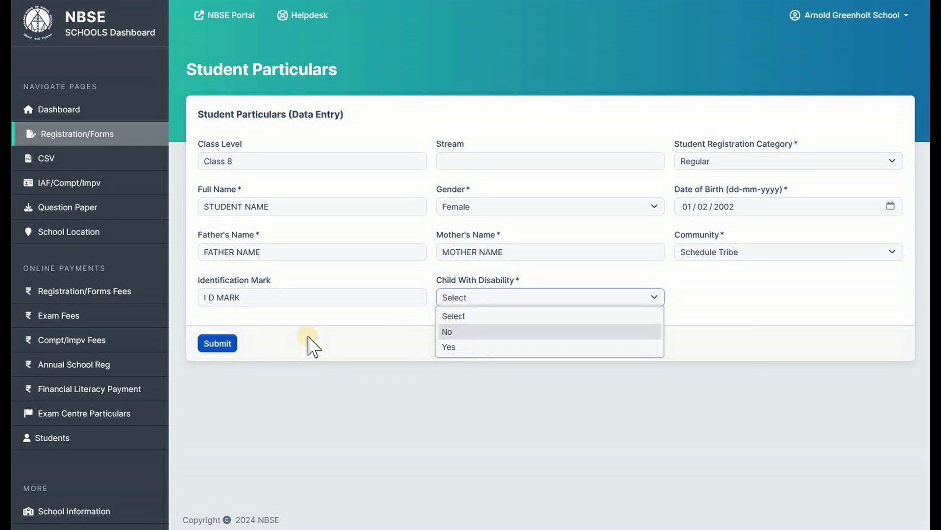
# Submit the Regular student's registration, check the success message, and reopen the category list
pyautogui.click(218, 343)
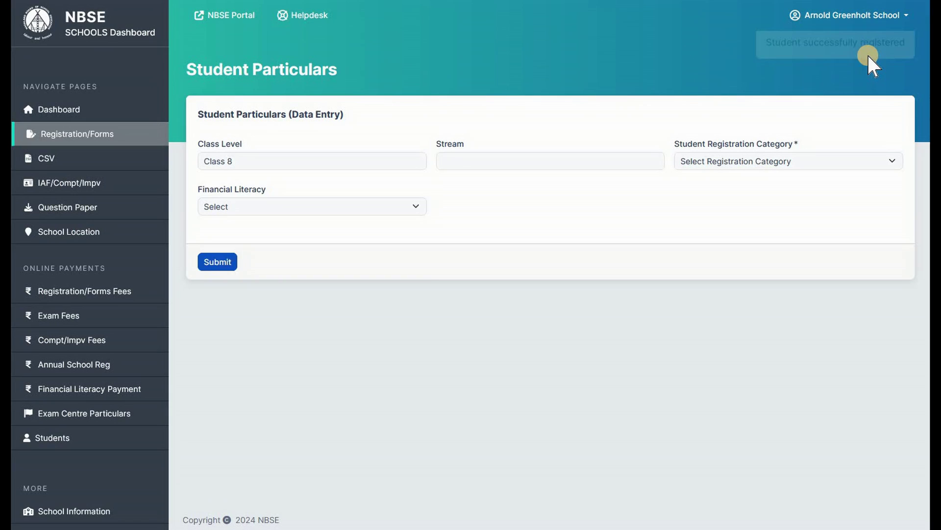
pyautogui.moveTo(905, 48); pyautogui.dragTo(486, 159)
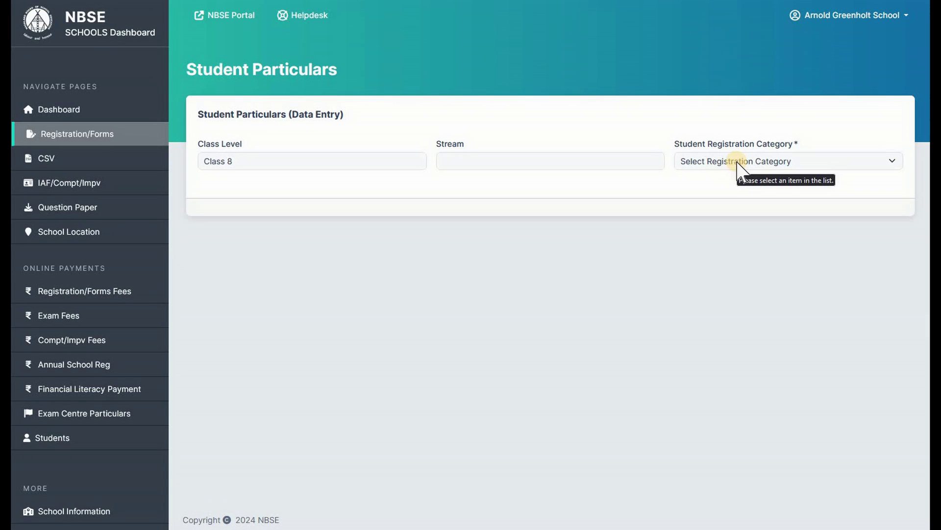
pyautogui.hotkey('alt', 'Down')
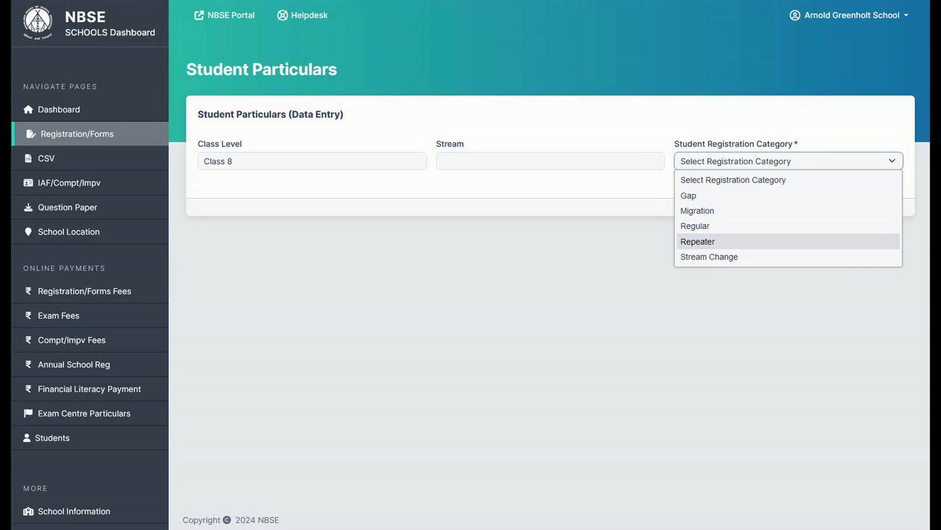
pyautogui.press('Escape')
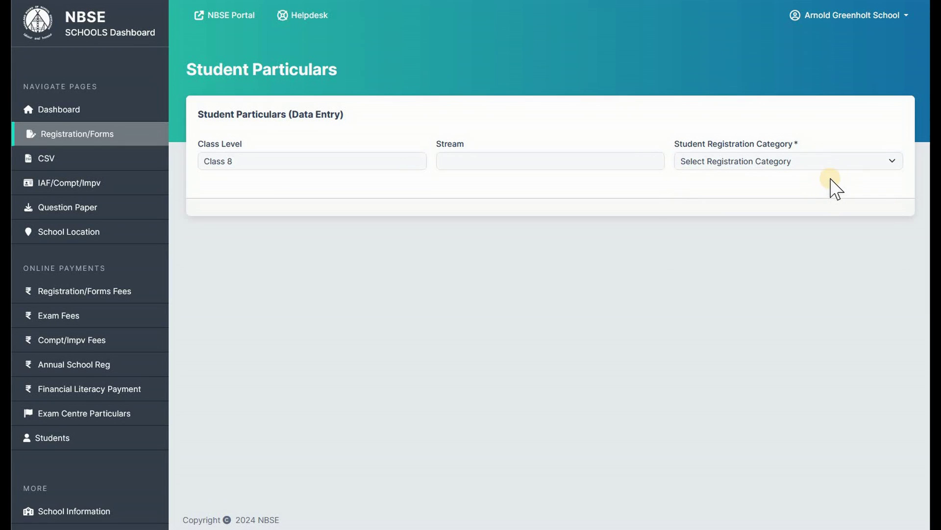
pyautogui.hotkey('alt', 'Down')
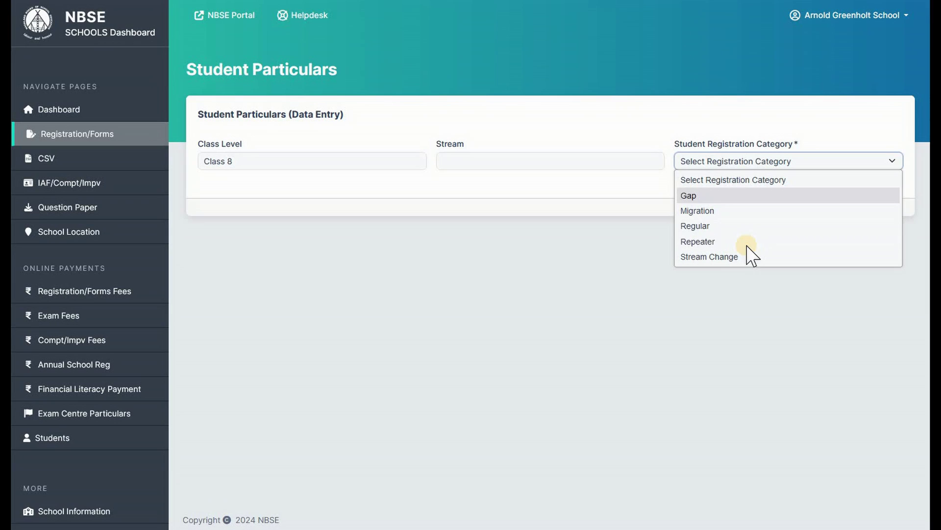
# Register a Repeater student by fetching their record via registration number and submitting it
pyautogui.press('Down')
pyautogui.press('Down')
pyautogui.press('Down')
pyautogui.press('Return')
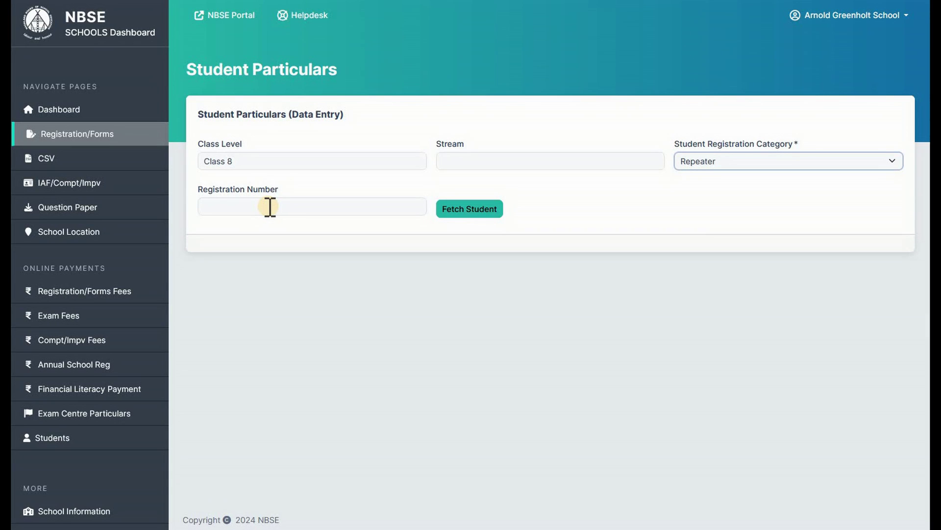
pyautogui.click(270, 207)
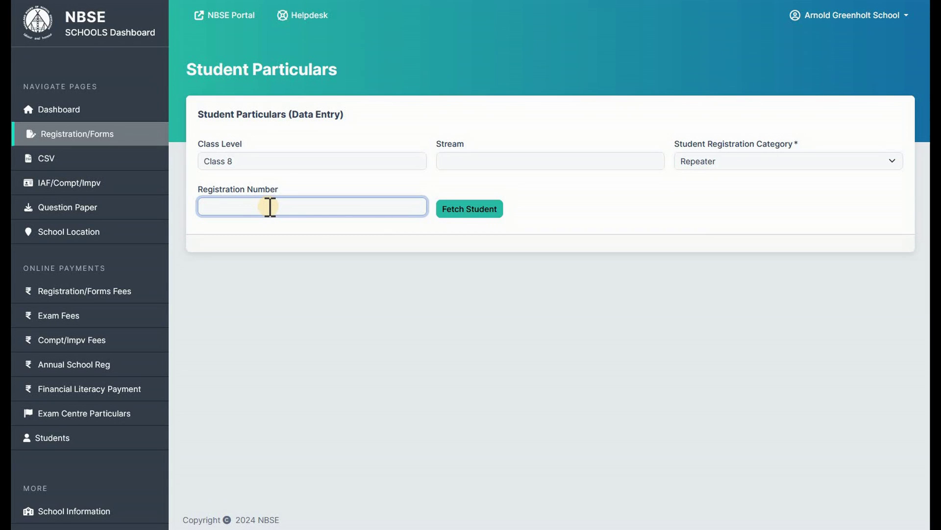
pyautogui.write('GWK')
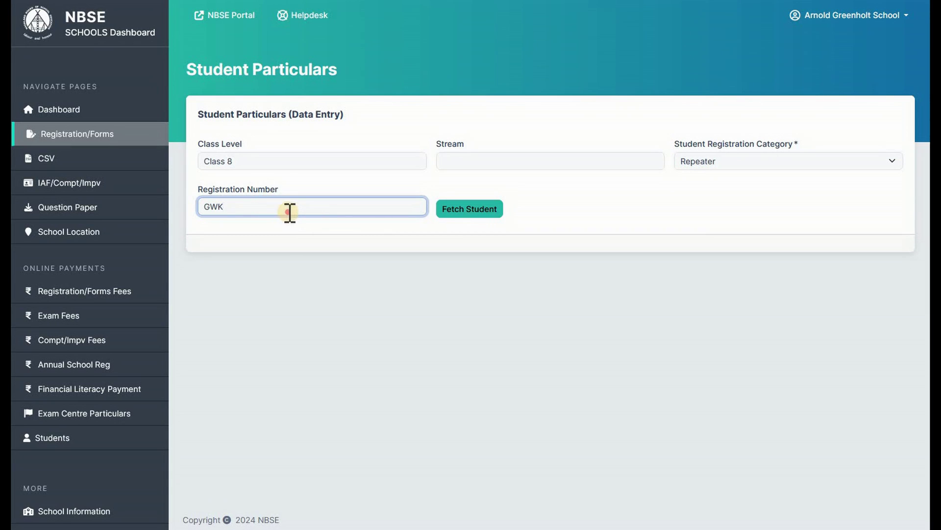
pyautogui.click(472, 210)
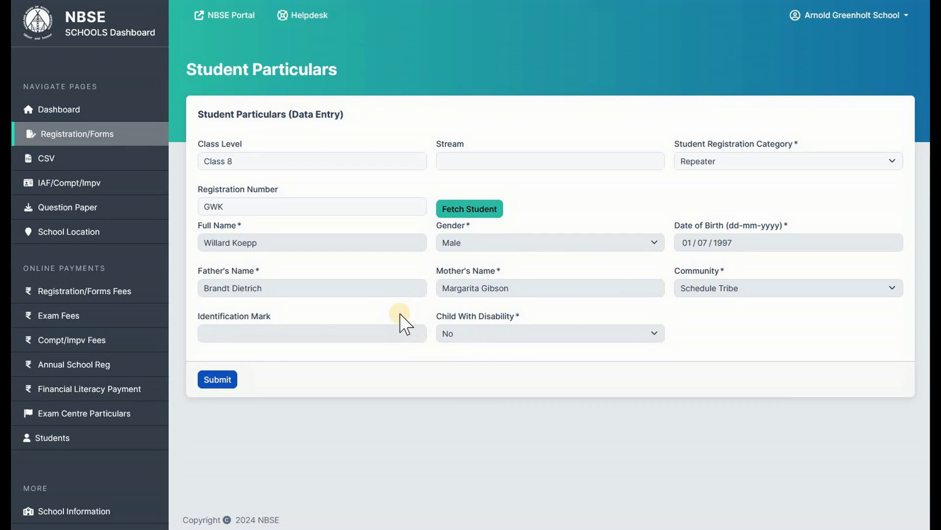
pyautogui.click(225, 380)
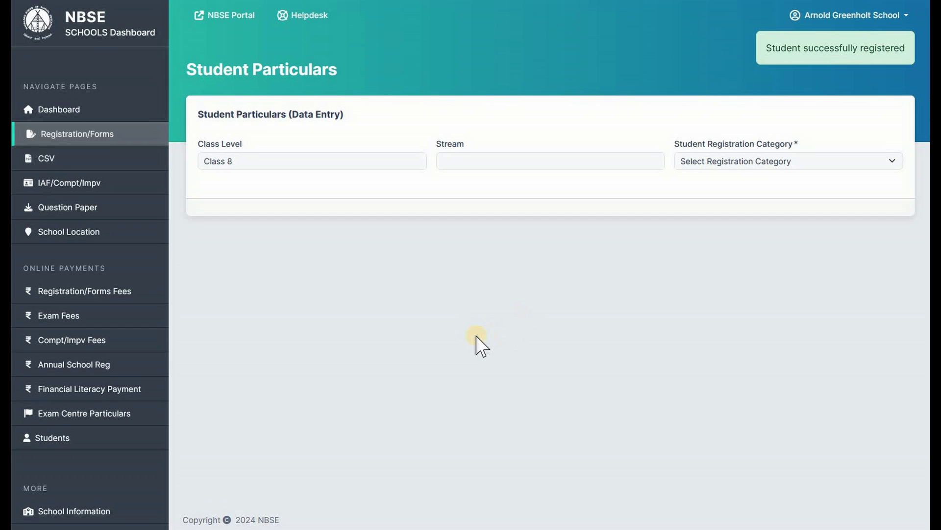
# Scroll the Students list down to the new Class 8 'STUDENT NAME' row among 47 records
pyautogui.scroll(-13, 481, 338)
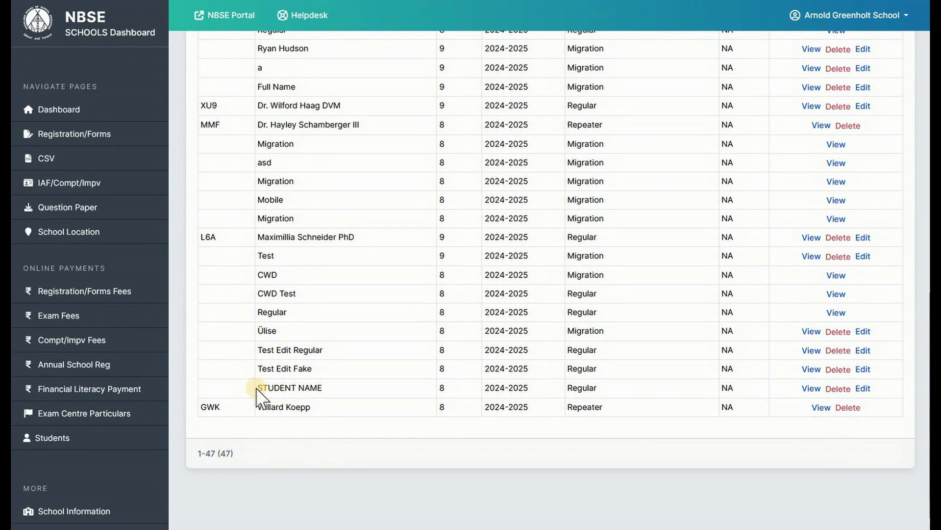
pyautogui.moveTo(745, 416); pyautogui.dragTo(729, 445)
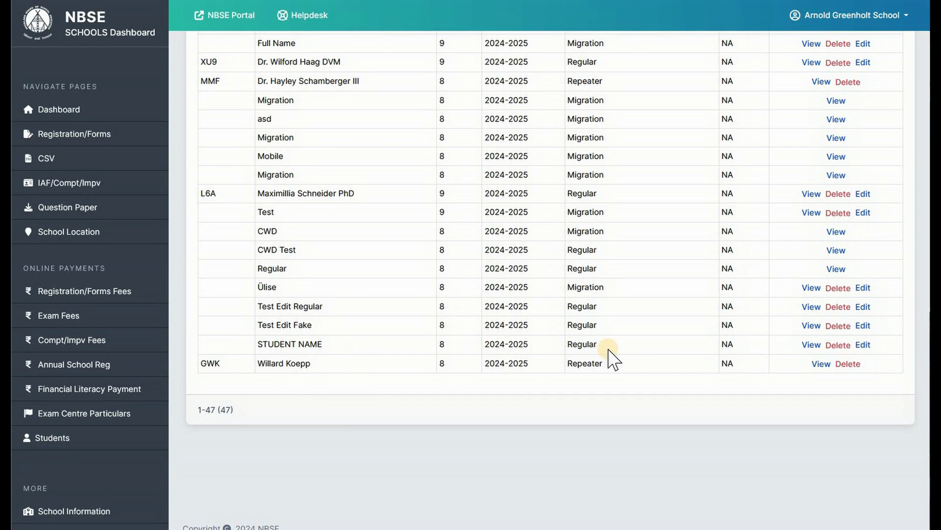
# Change STUDENT NAME's identification mark to 'I D MARK CORRECT' and submit the edit
pyautogui.click(864, 346)
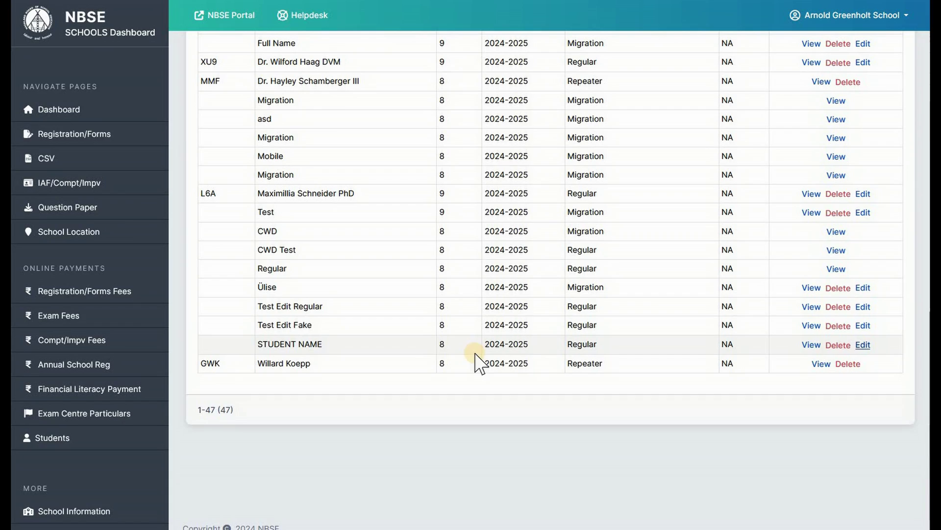
pyautogui.click(283, 335)
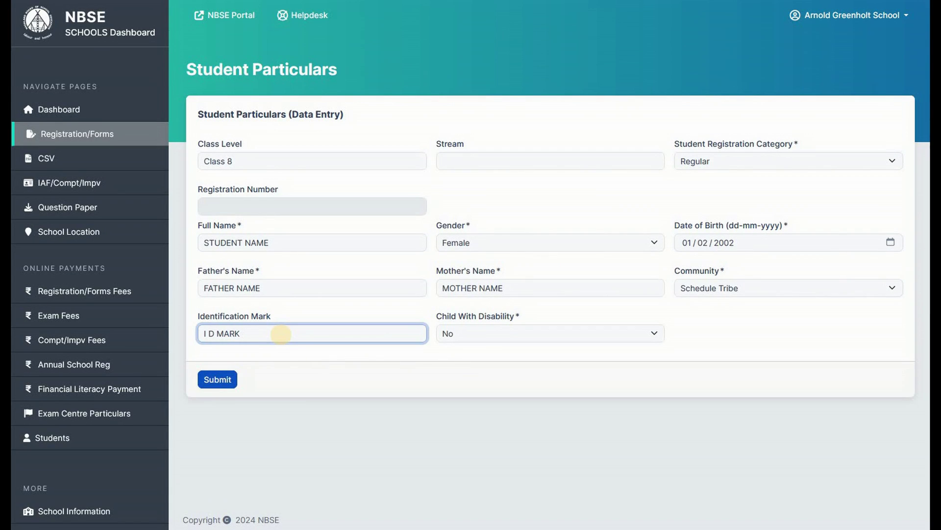
pyautogui.click(227, 379)
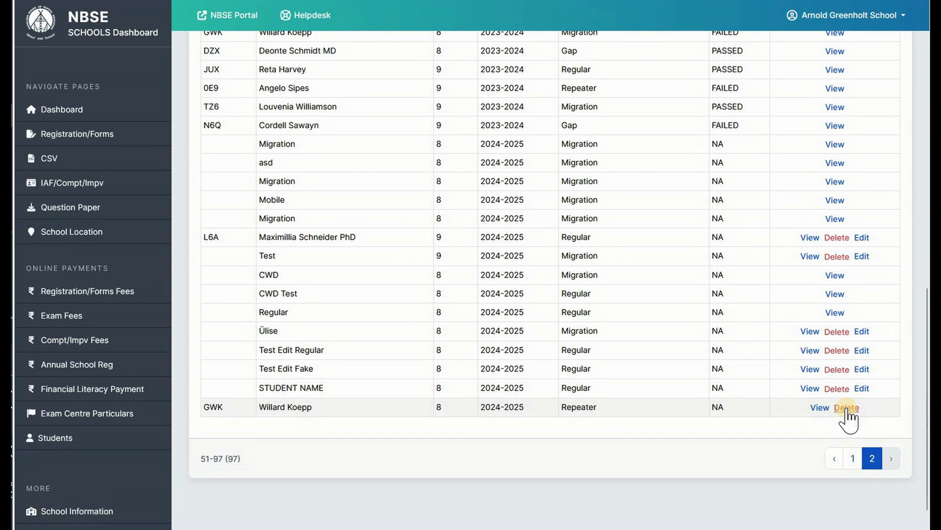
# Delete the last 2024-2025 Class 8 Repeater record and confirm the deletion
pyautogui.click(847, 408)
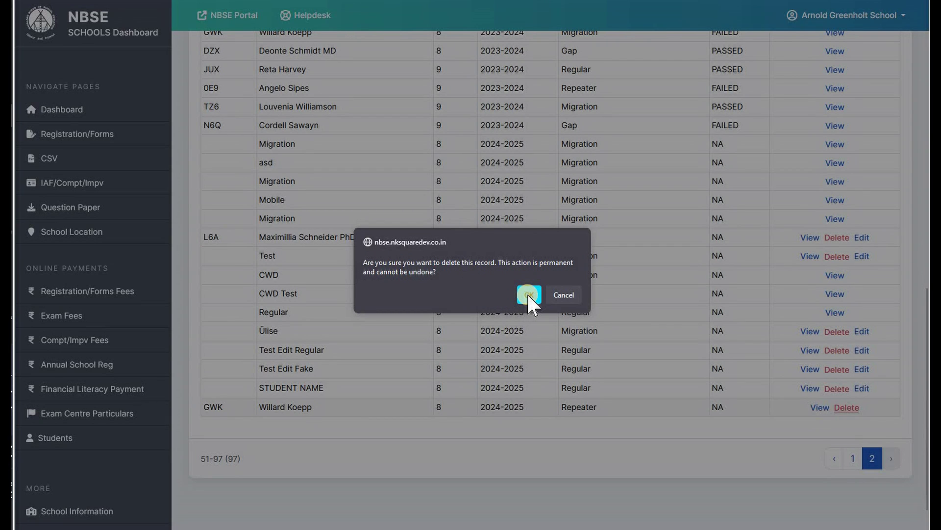
pyautogui.press('Return')
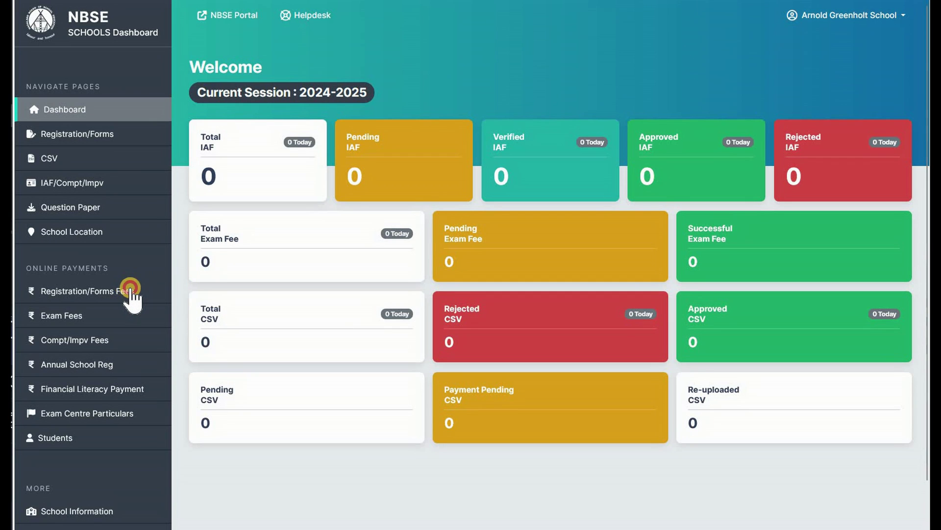
# Start a Form 8 fee payment for the Regular student and confirm the 156.53 grand total
pyautogui.click(167, 284)
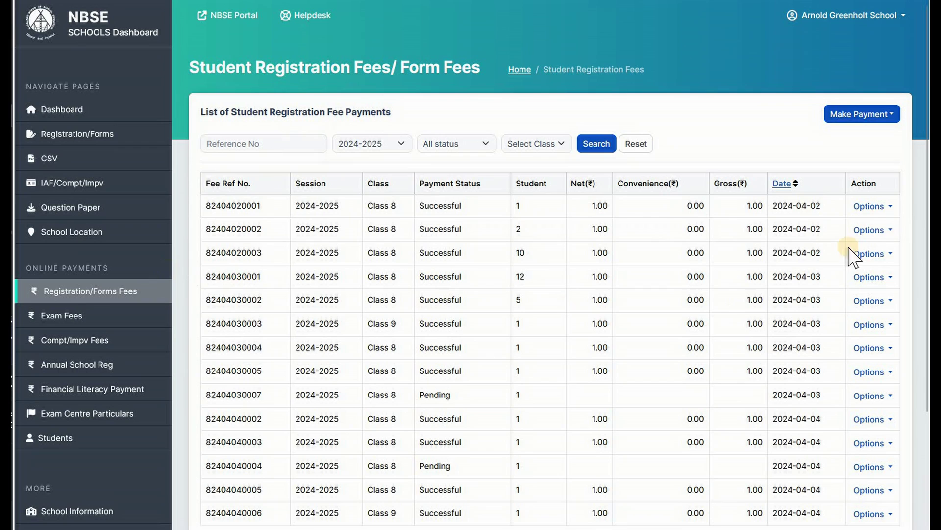
pyautogui.click(887, 114)
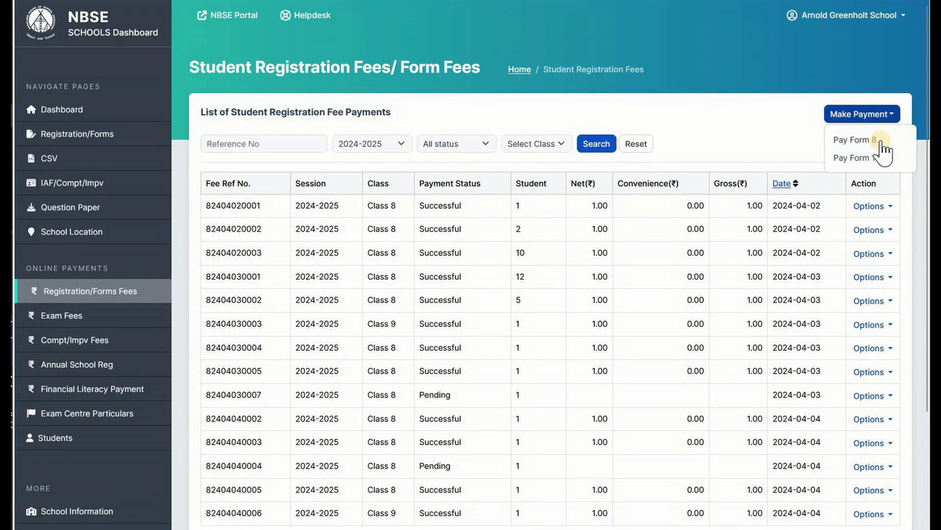
pyautogui.click(783, 158)
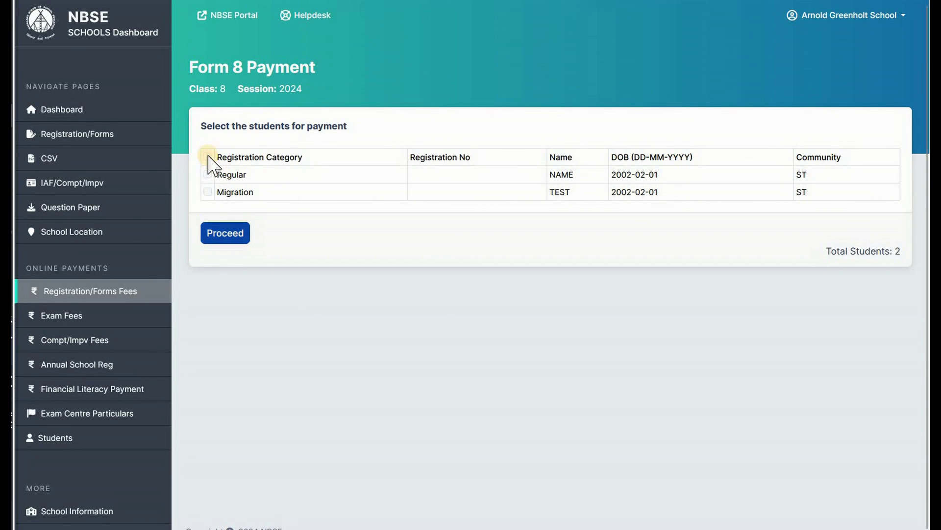
pyautogui.click(208, 157)
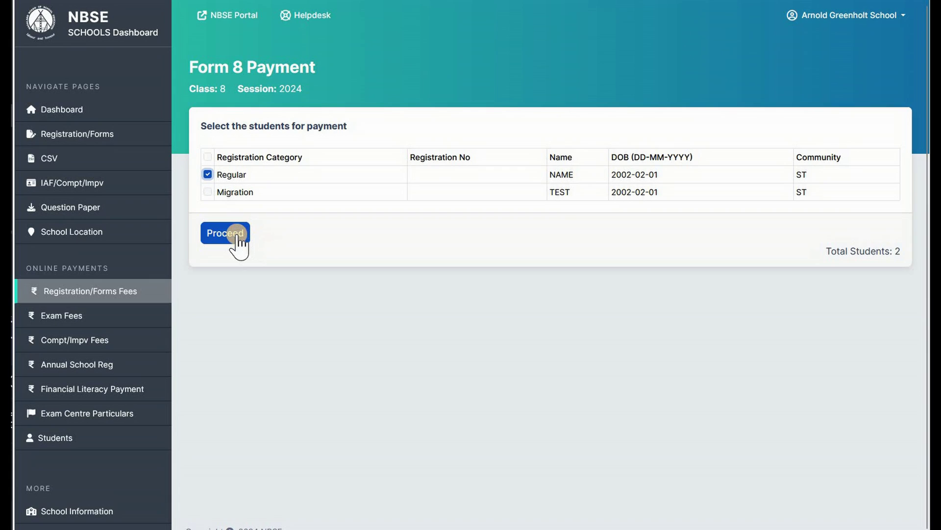
pyautogui.click(235, 237)
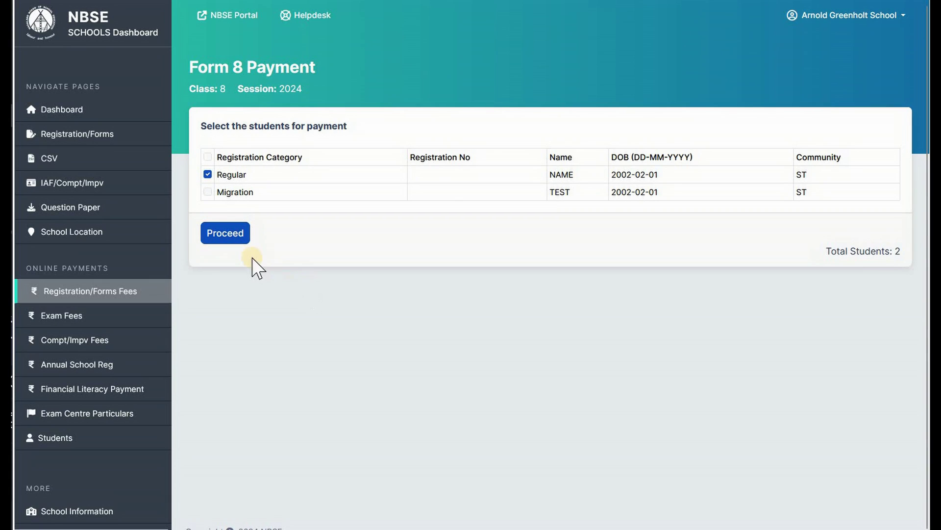
pyautogui.click(218, 229)
pyautogui.doubleClick(205, 209)
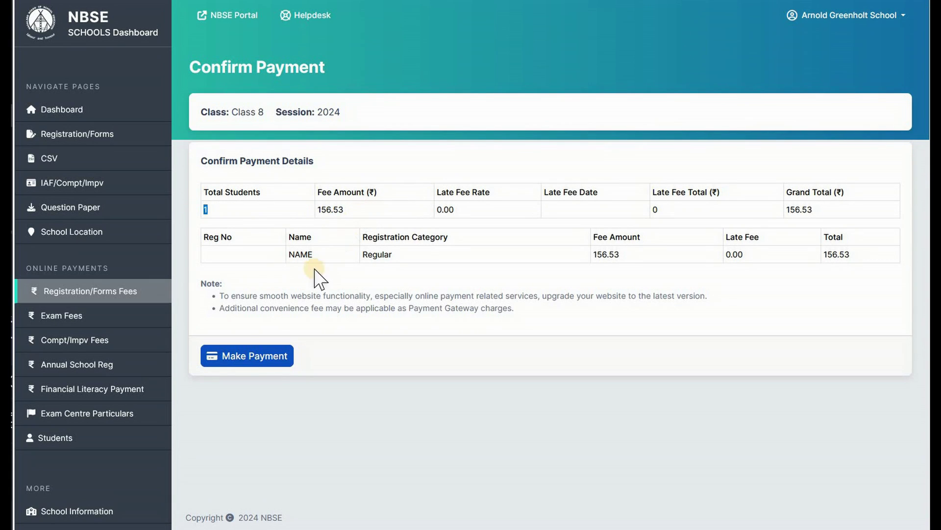
# Pay the fee in PayU by credit/debit card, entering and submitting the card details
pyautogui.click(289, 358)
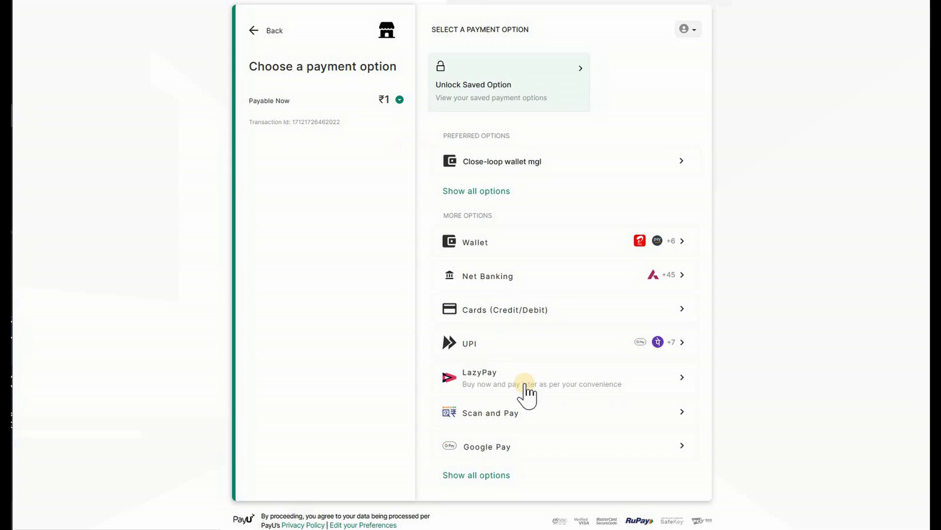
pyautogui.click(520, 313)
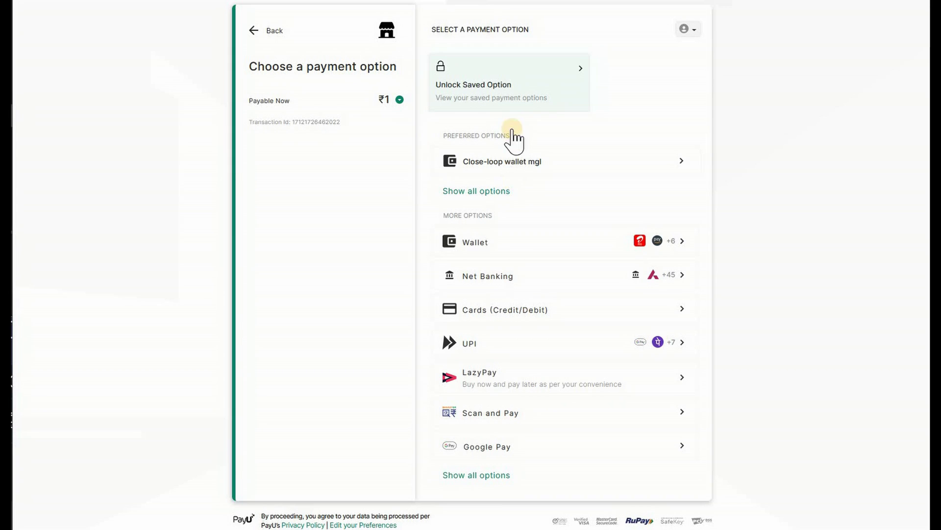
pyautogui.hotkey('ctrl', 'v')
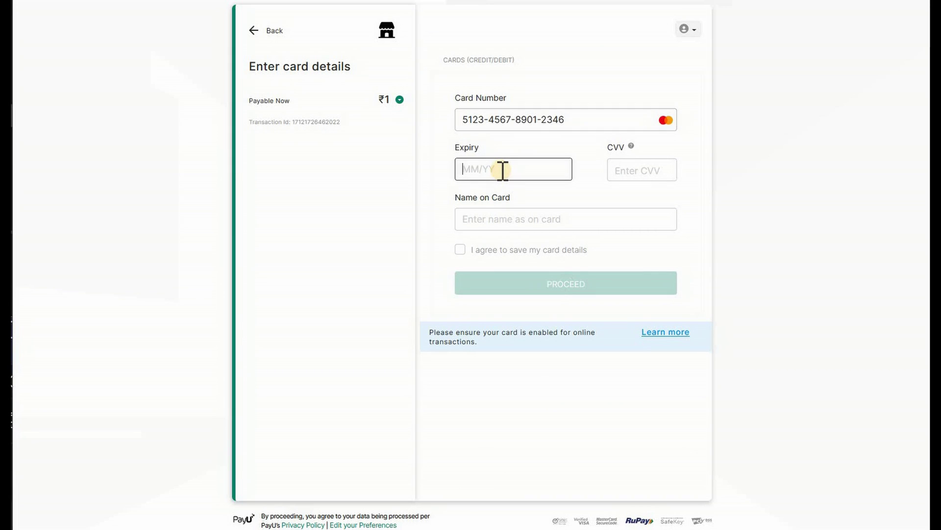
pyautogui.write('0524')
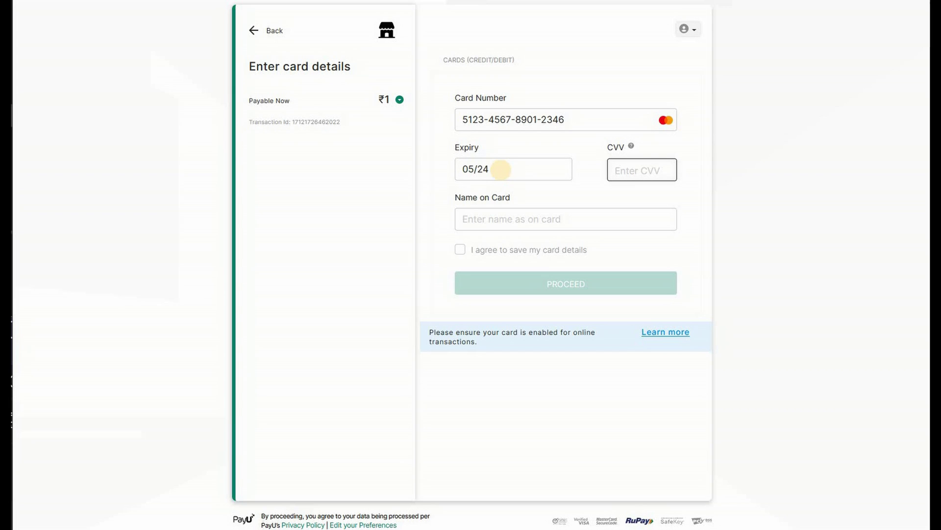
pyautogui.write('123')
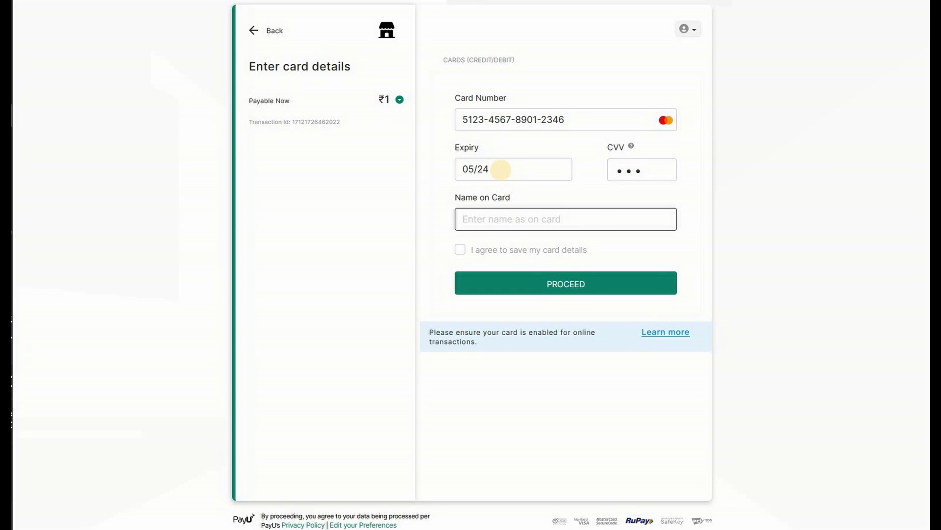
pyautogui.write('TEST')
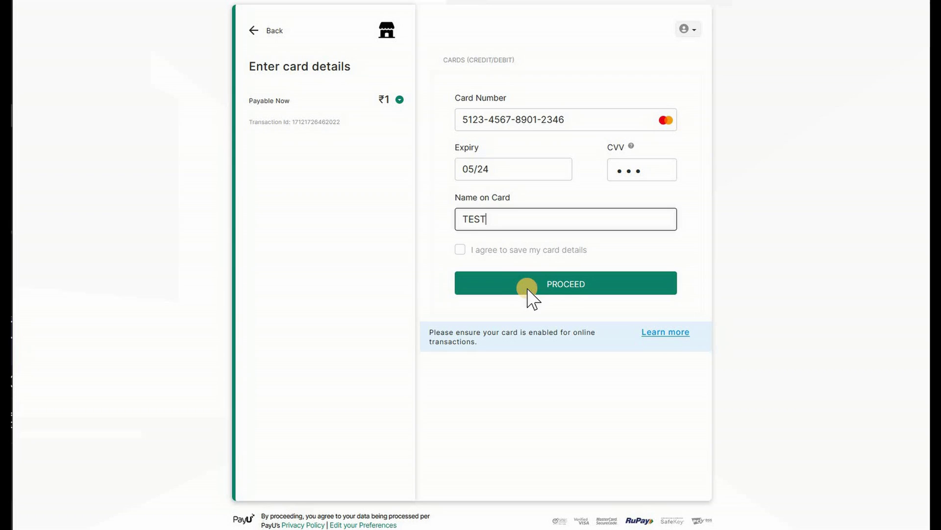
pyautogui.click(528, 289)
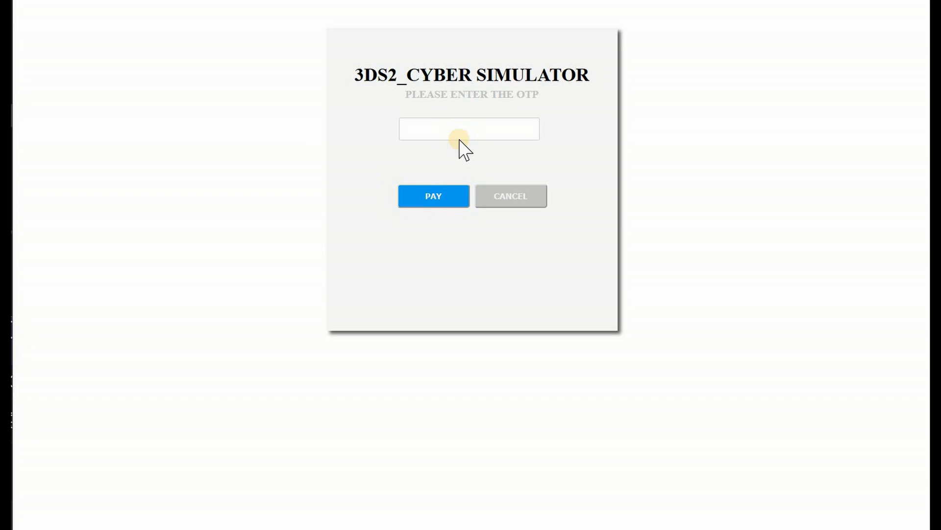
# Enter the six-digit OTP in the 3DS2 simulator and authorise the payment
pyautogui.click(459, 138)
pyautogui.write('1234')
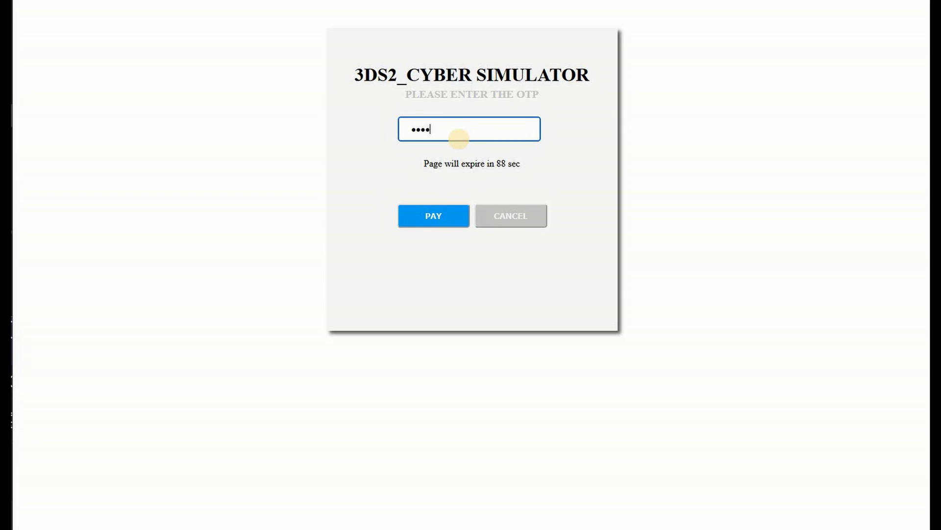
pyautogui.write('56')
pyautogui.click(464, 224)
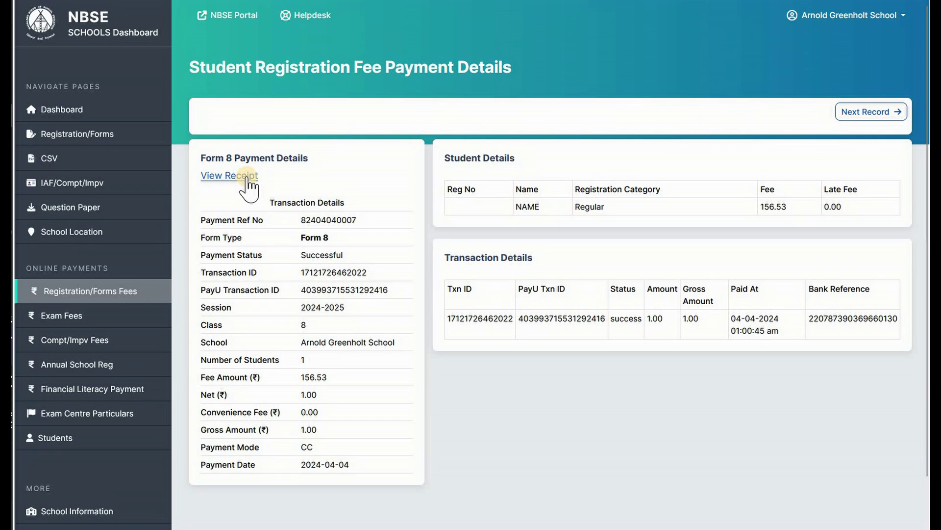
# Open the fee receipt for the new Form 8 payment
pyautogui.click(247, 178)
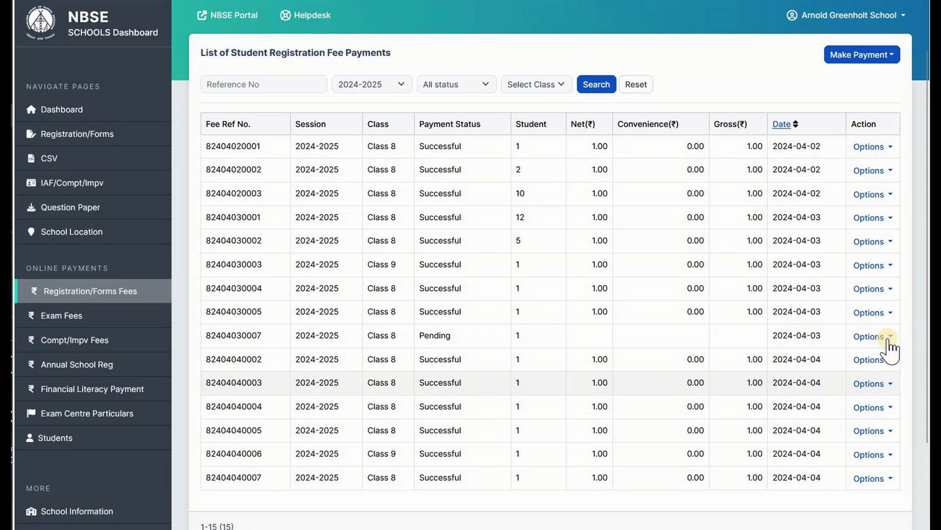
# View the details of the Pending payment record from its Options menu
pyautogui.click(869, 337)
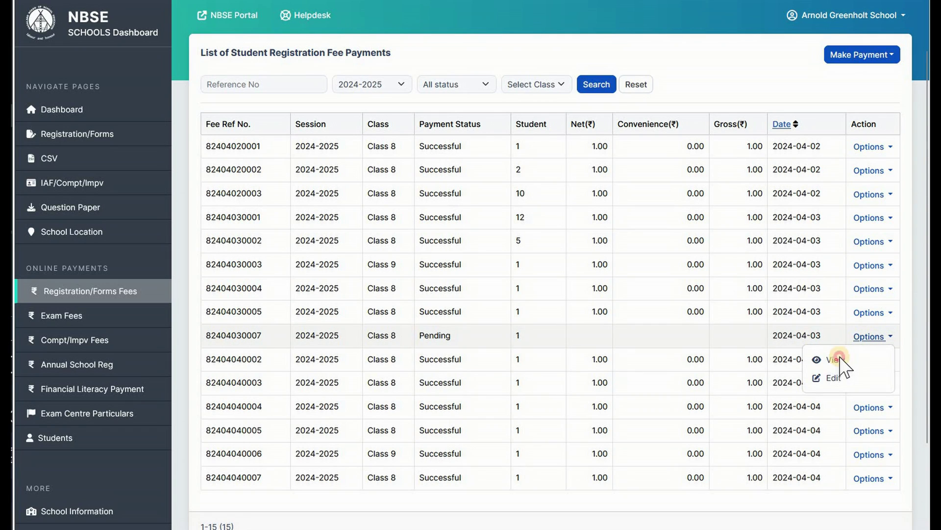
pyautogui.click(829, 374)
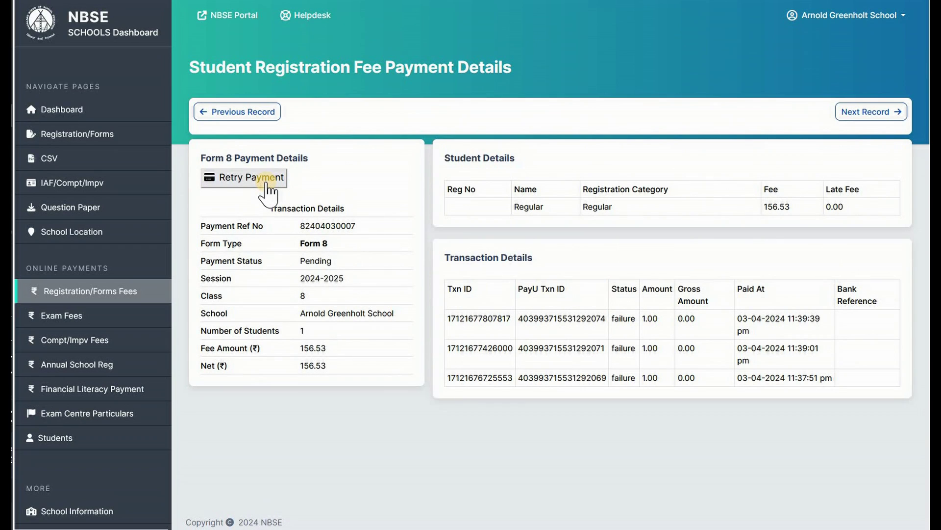